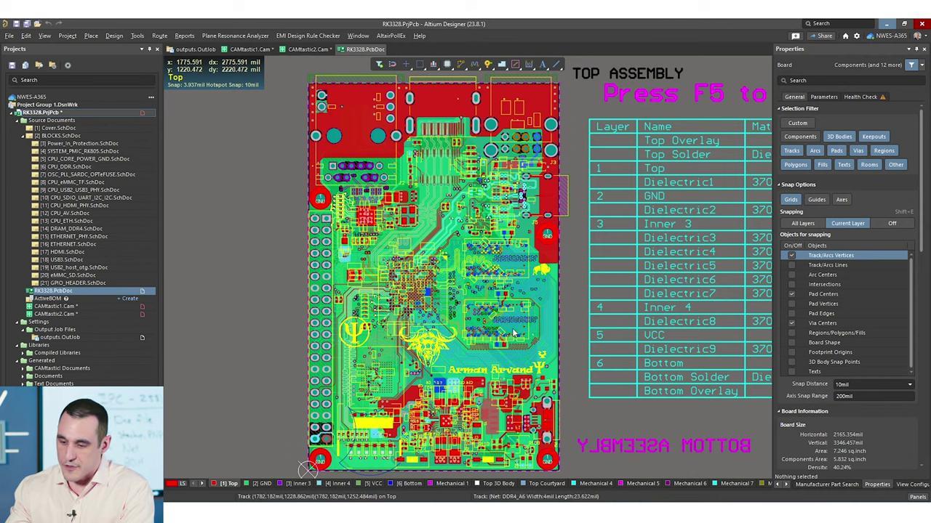
- Leave the RK3328.PcbDoc layout and bring up the CAMtastic2.Cam document with its imported layers
ctrl+scroll(465, 291, up, 3)
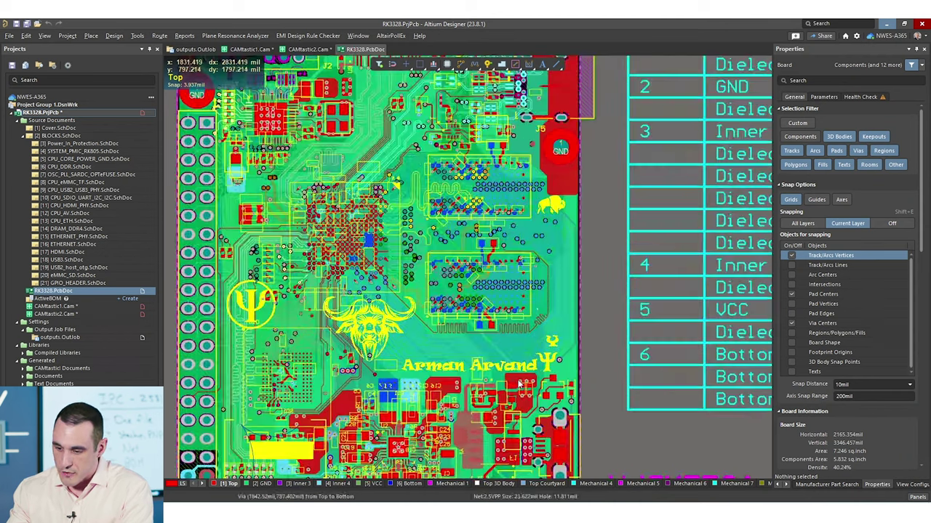
ctrl+scroll(458, 287, down, 3)
ctrl+scroll(459, 287, up, 1)
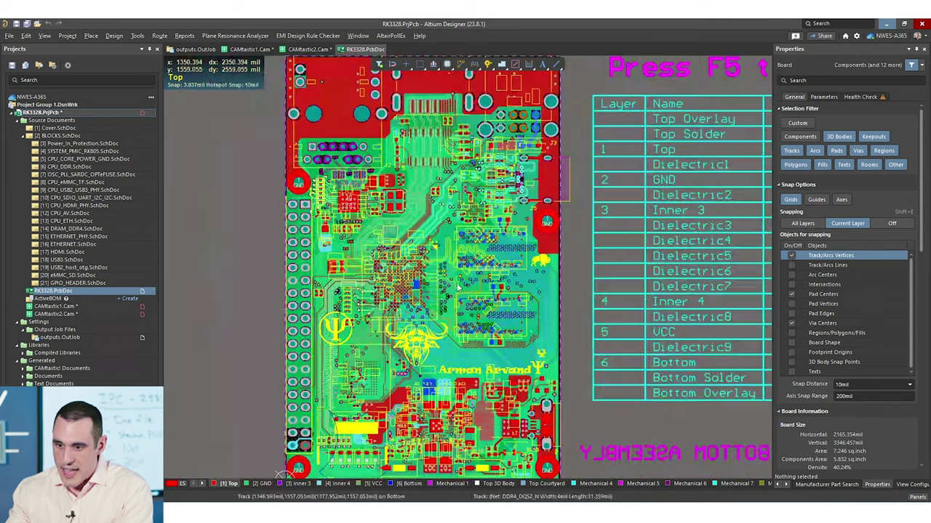
click(307, 49)
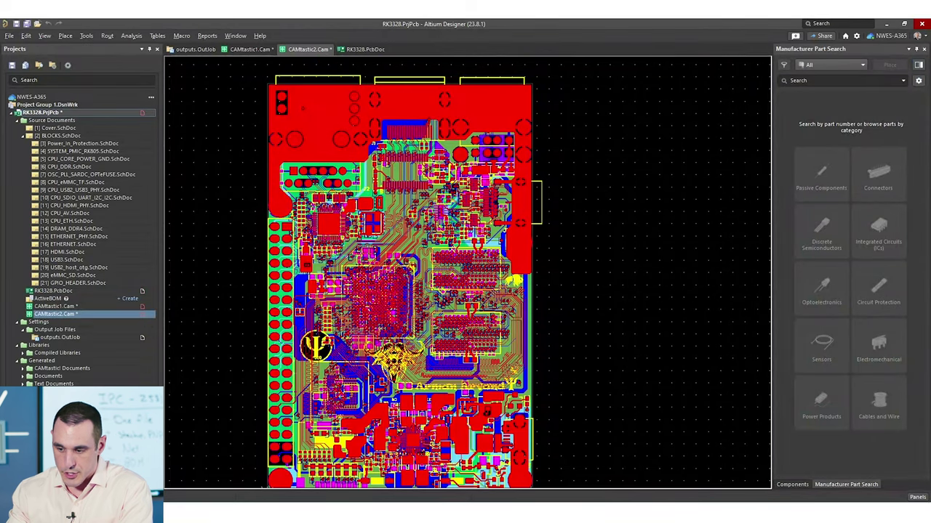
- In single-layer mode, view rk3328.g2, g3, g4, gbl and gbo one at a time
scroll(603, 393, down, 1)
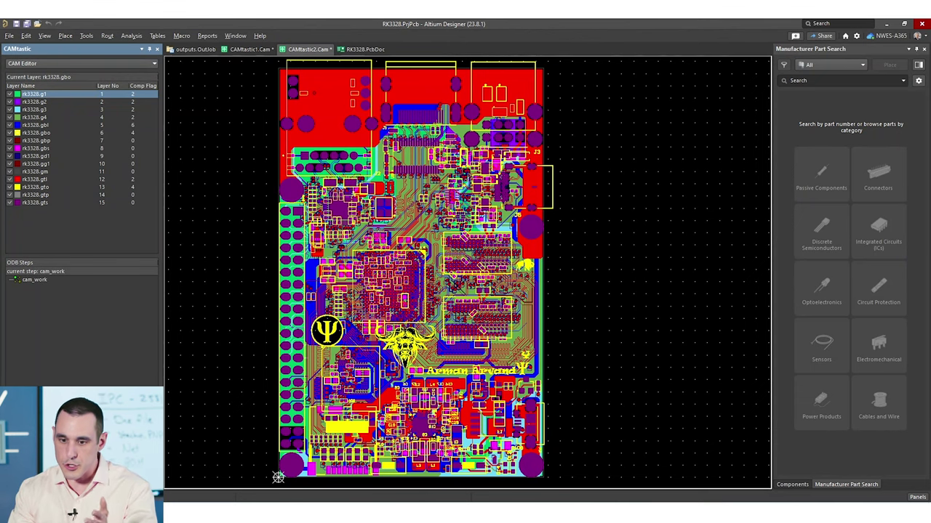
key(shift+s)
click(34, 102)
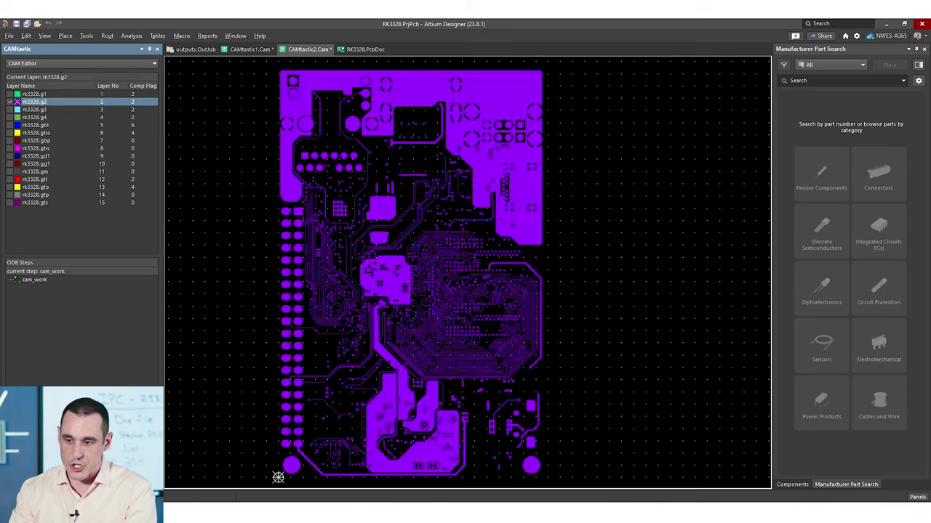
click(34, 109)
click(34, 117)
click(34, 125)
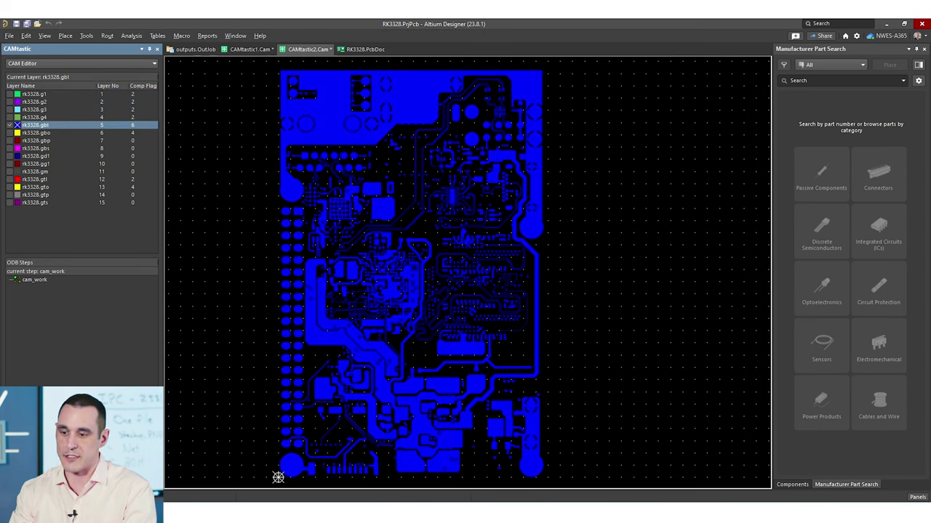
click(34, 133)
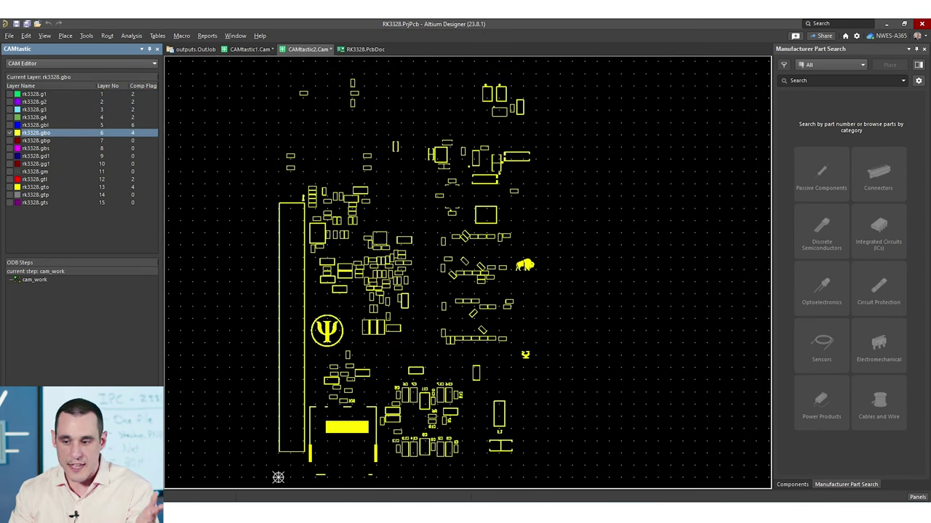
- Show all layers again, with rk3328.gbs, gtp and gts hidden
key(shift+s)
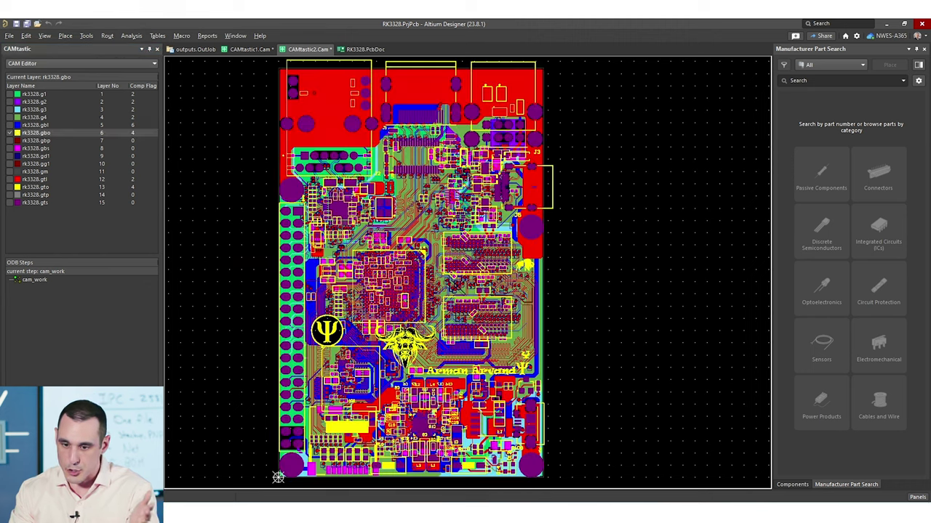
click(10, 149)
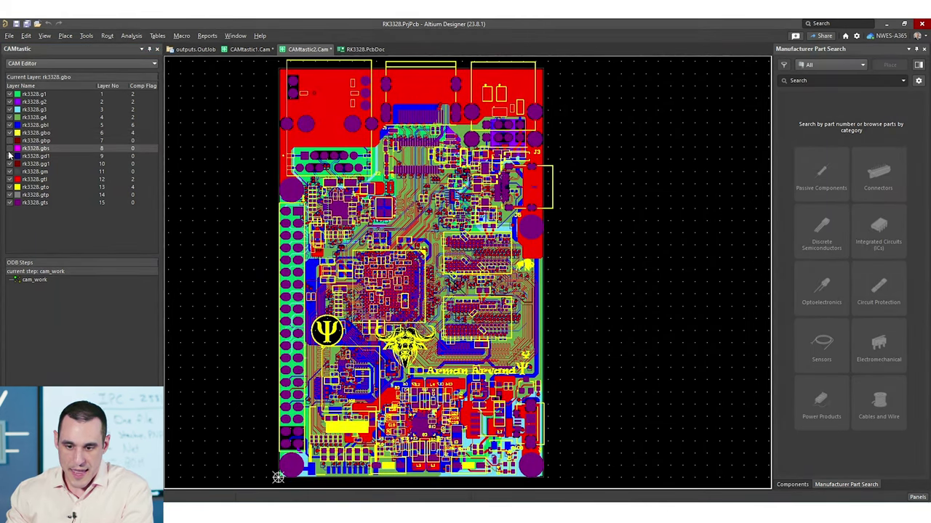
click(9, 196)
click(9, 203)
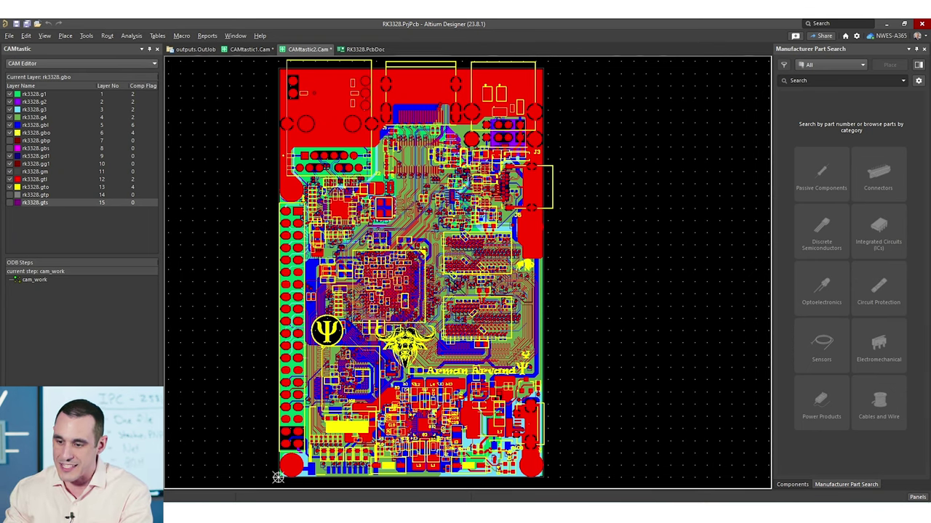
ctrl+scroll(472, 269, up, 2)
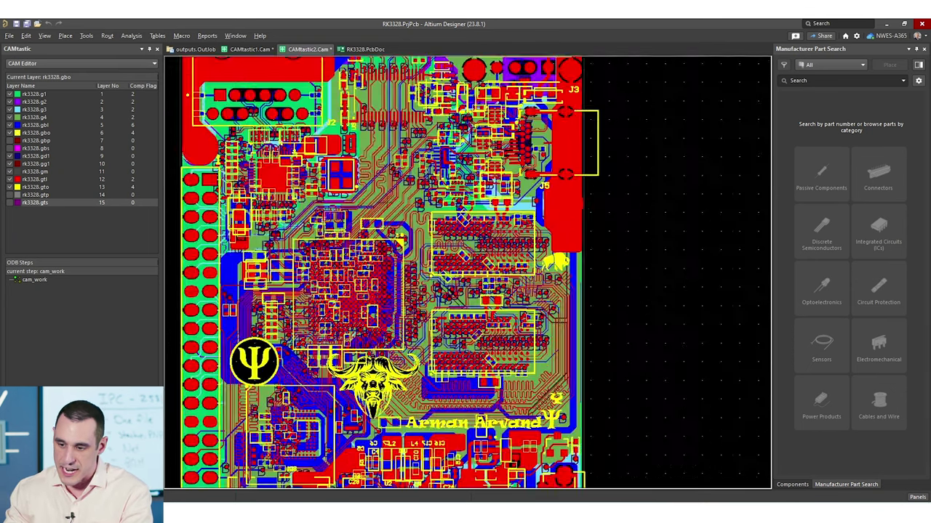
ctrl+scroll(385, 202, up, 4)
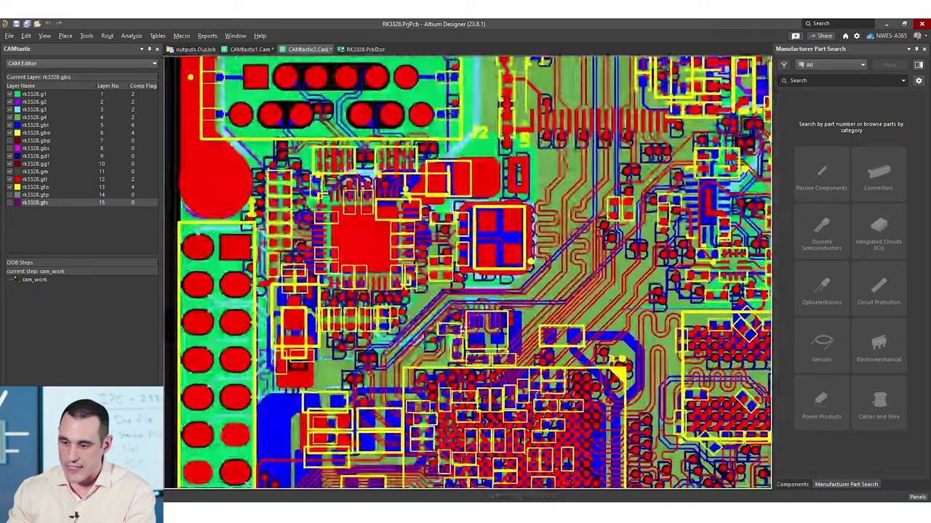
ctrl+scroll(467, 254, up, 6)
right_drag(525, 222, 439, 371)
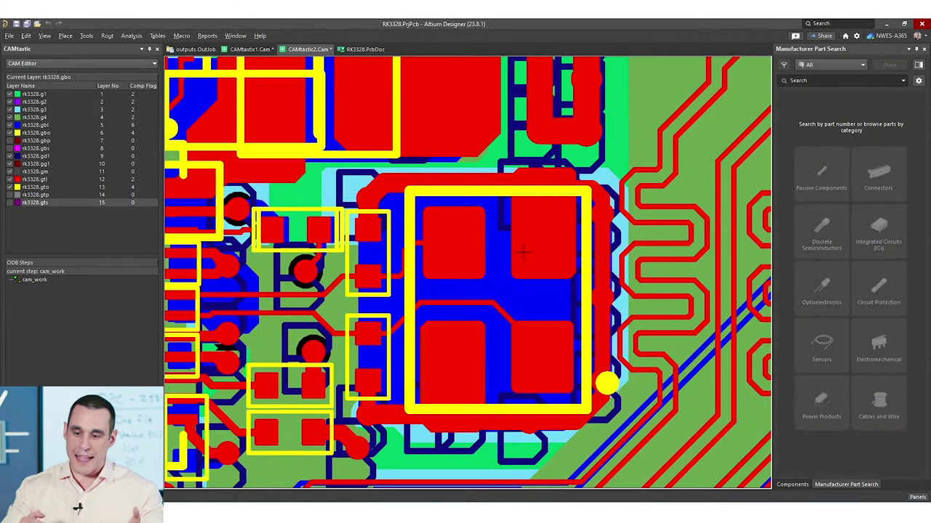
key(ctrl+Page_Down)
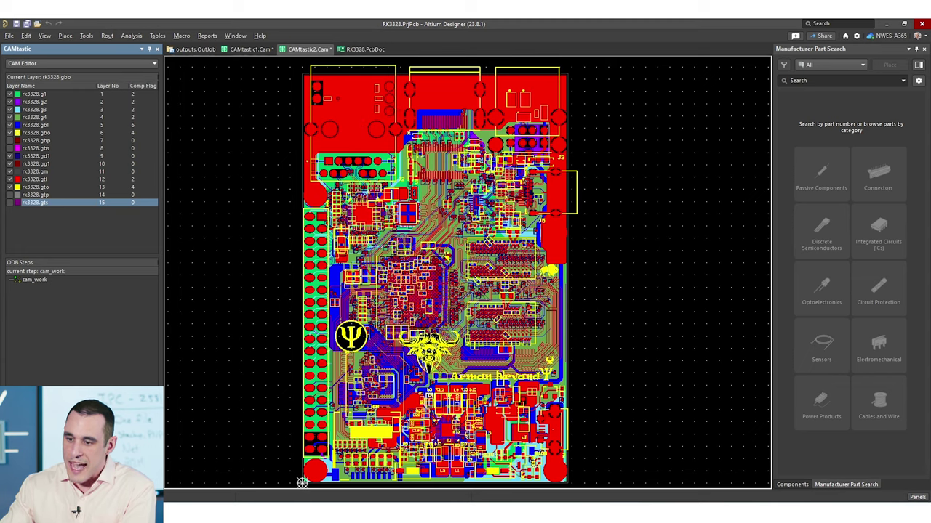
ctrl+scroll(469, 272, up, 3)
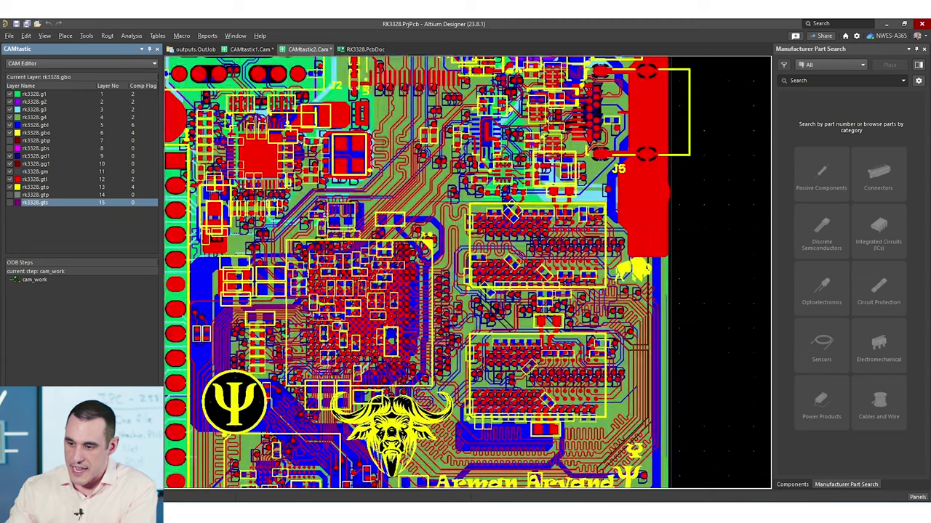
scroll(477, 418, up, 6)
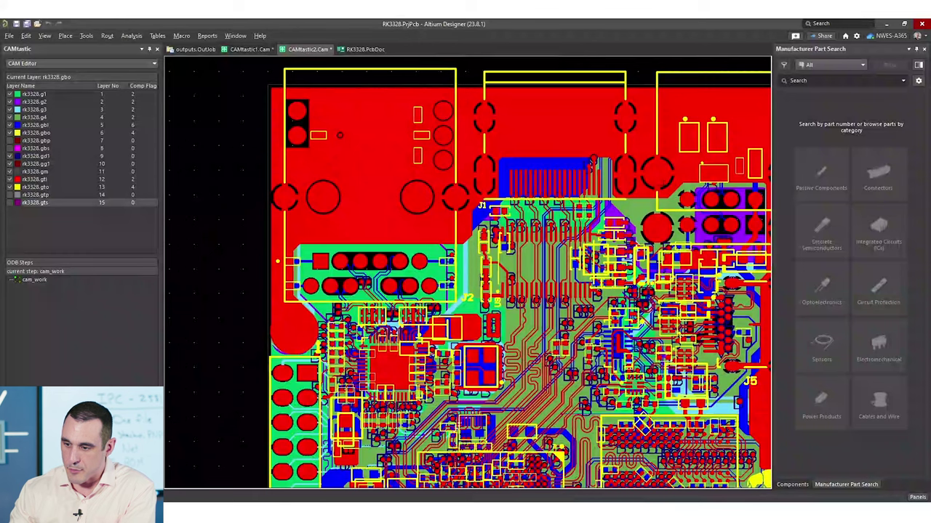
shift+scroll(465, 276, right, 5)
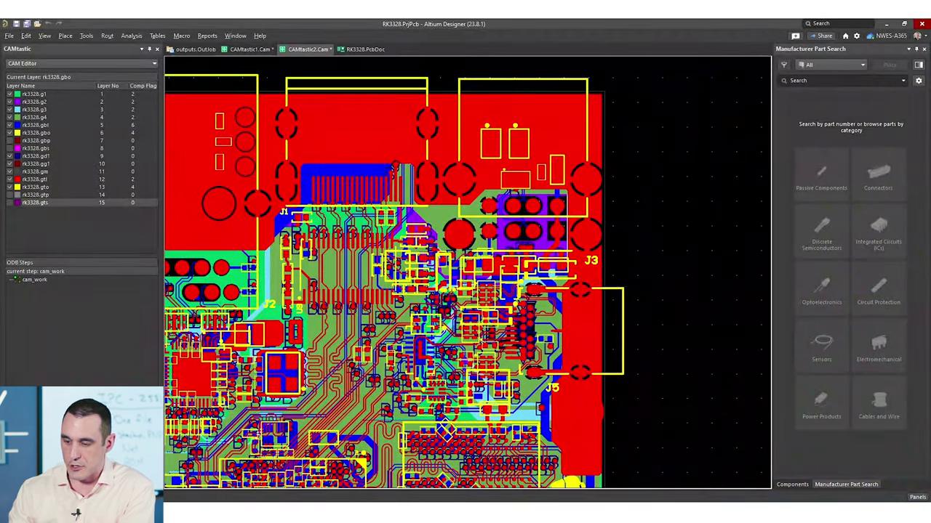
right_drag(486, 425, 762, 334)
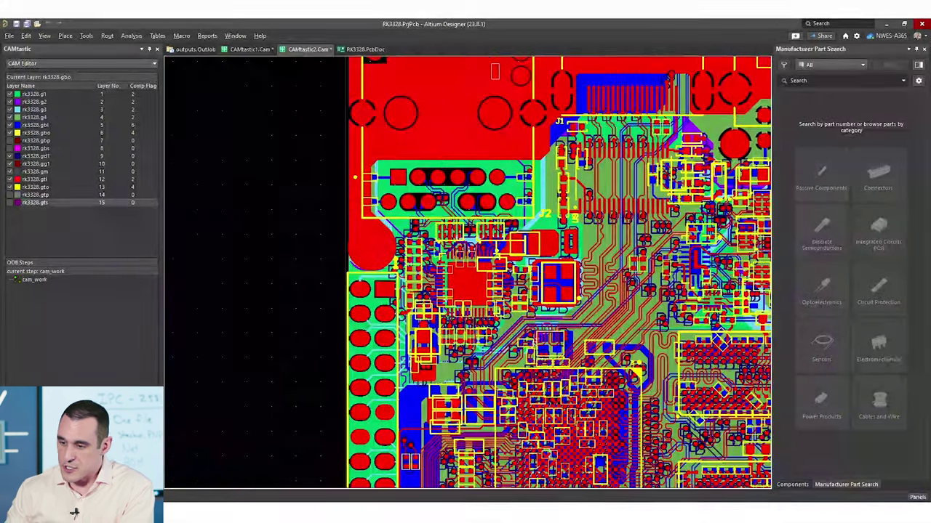
ctrl+scroll(471, 269, up, 3)
right_drag(691, 309, 535, 253)
ctrl+scroll(427, 331, up, 2)
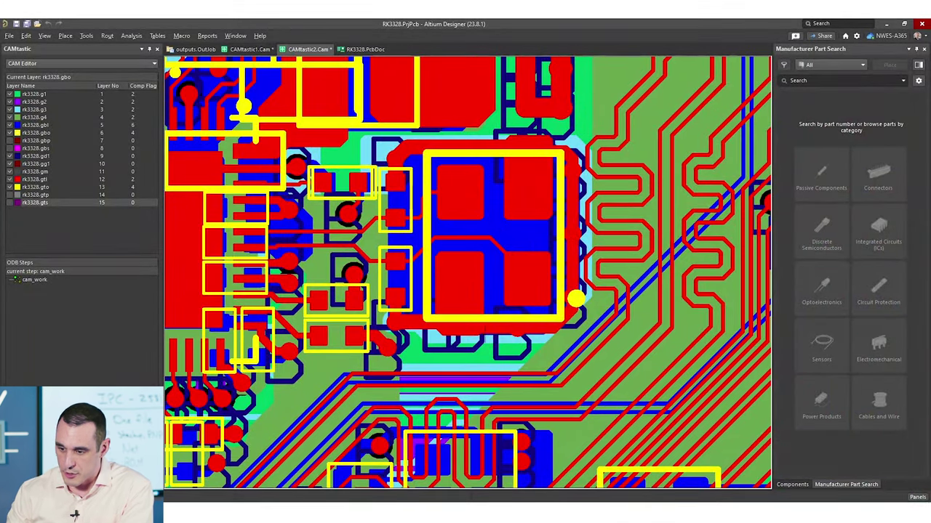
ctrl+scroll(544, 314, down, 5)
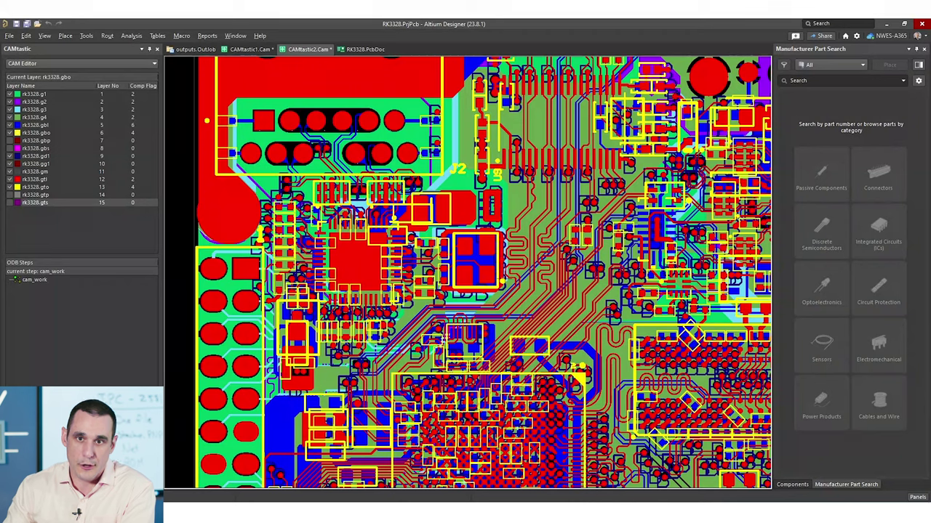
ctrl+scroll(524, 278, down, 1)
ctrl+scroll(524, 278, down, 3)
right_drag(526, 282, 463, 262)
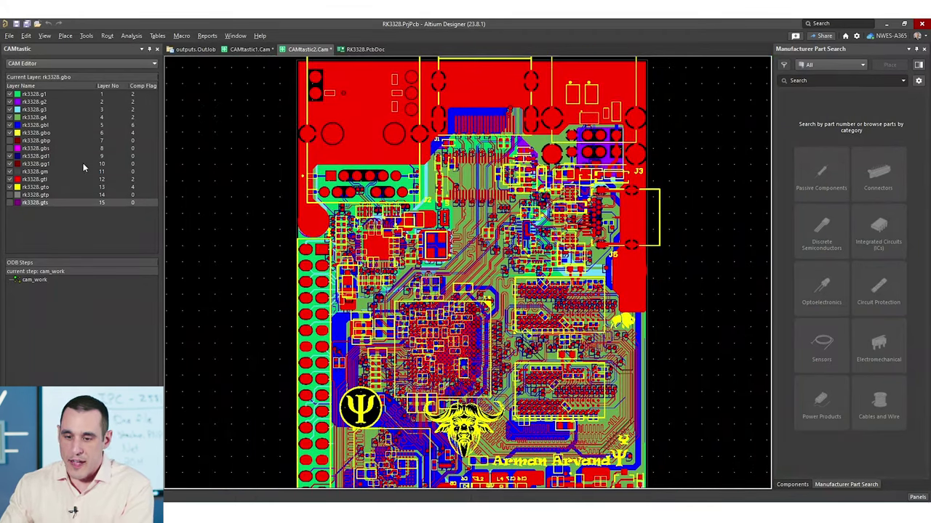
- Isolate rk3328.gbl, then step through gbo, gm and top copper to the rk3328.gto silkscreen
click(48, 127)
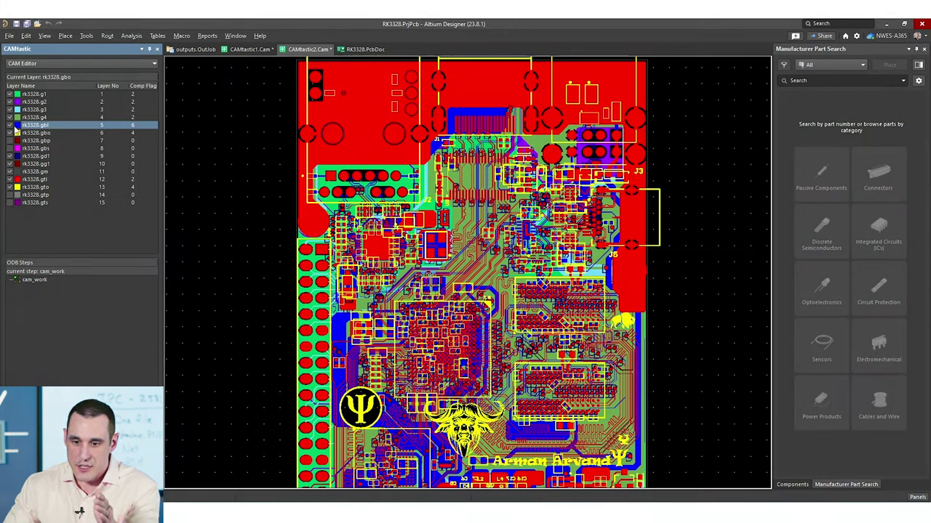
right_click(30, 127)
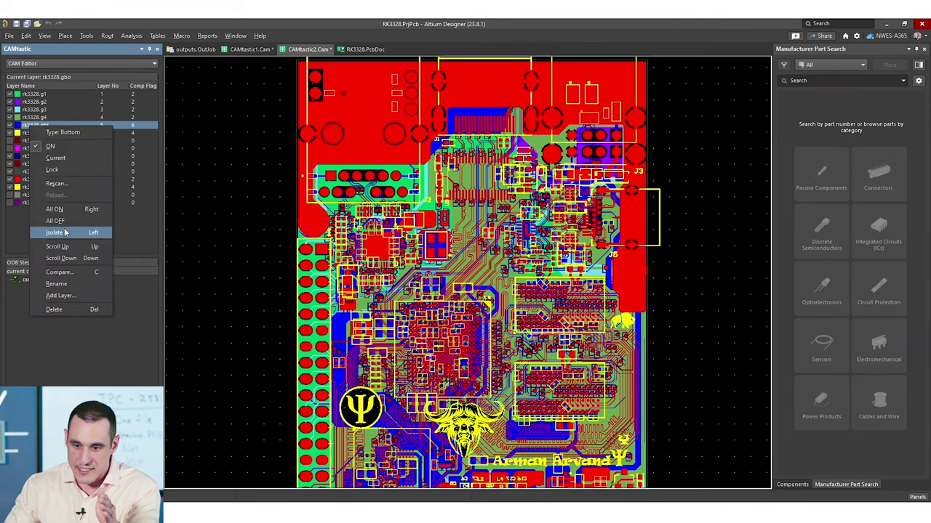
click(64, 232)
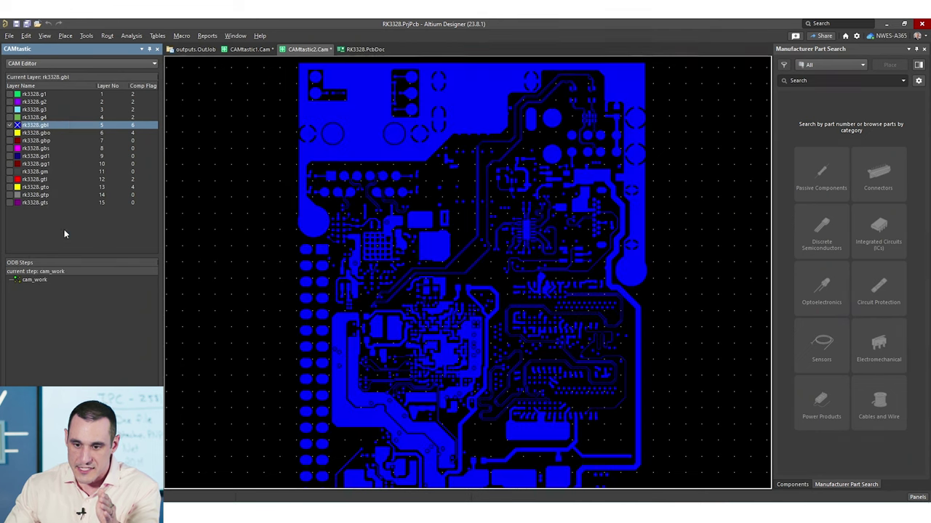
click(67, 130)
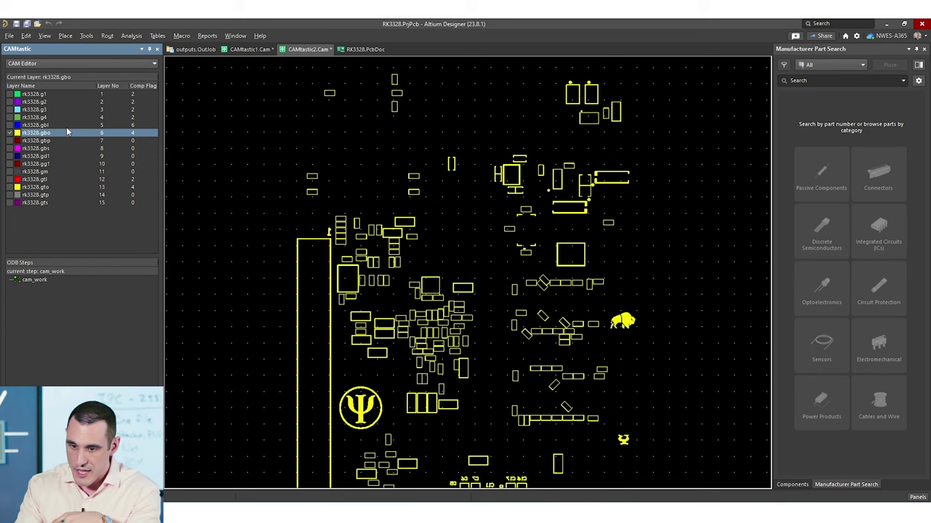
key(Down)
key(Down)
key(Down)
key(Down)
key(Down)
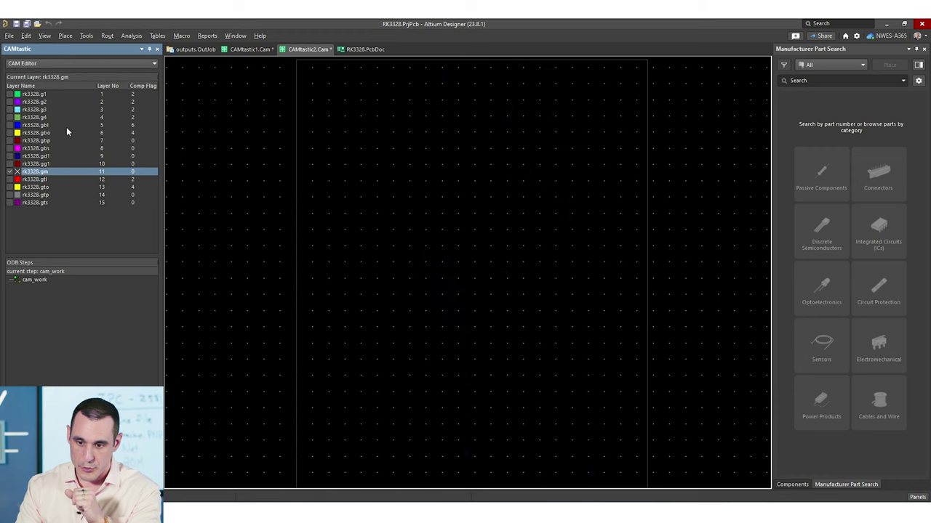
key(Down)
key(Down)
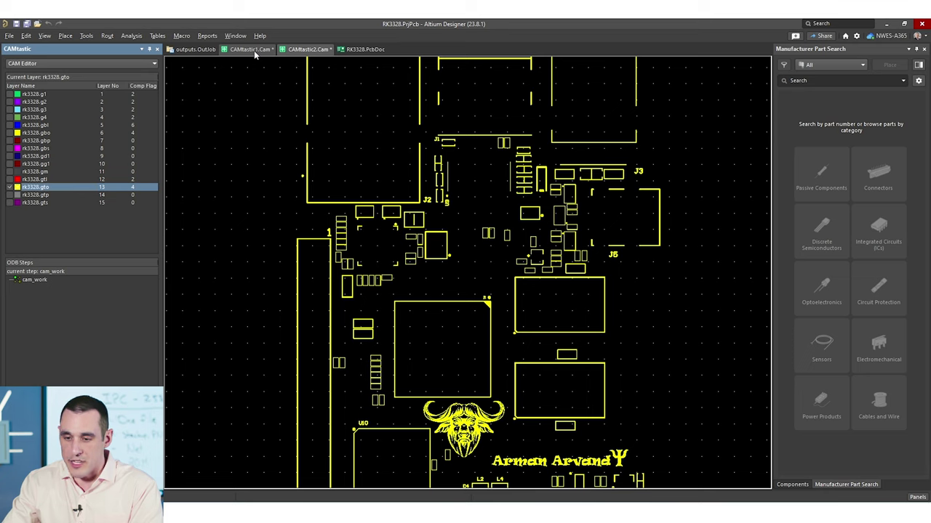
- In CAMtastic1.Cam, hide the bottom solder mask, top paste and top solder mask layers
click(251, 49)
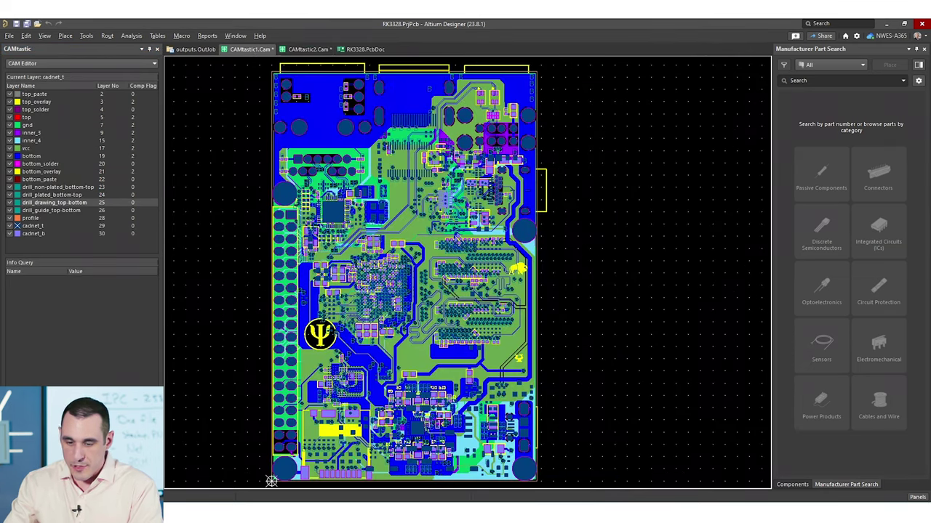
click(48, 125)
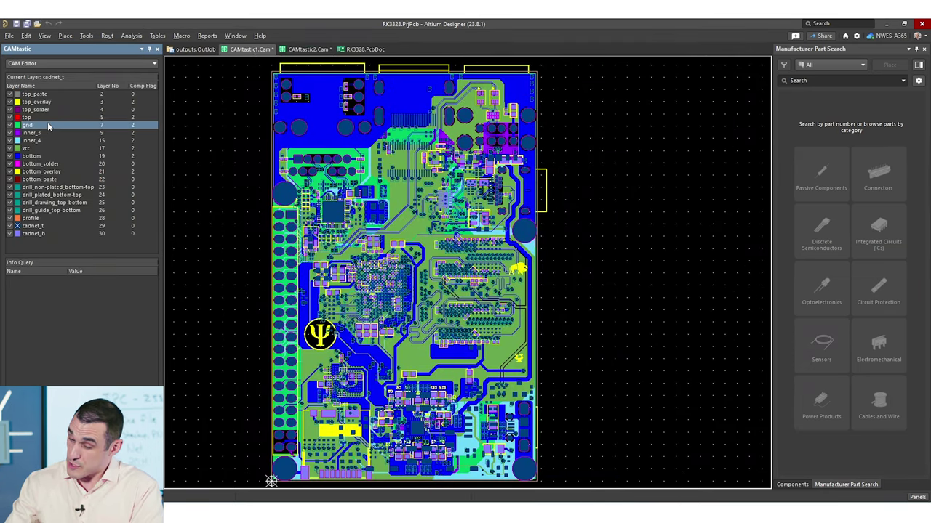
click(9, 172)
click(10, 164)
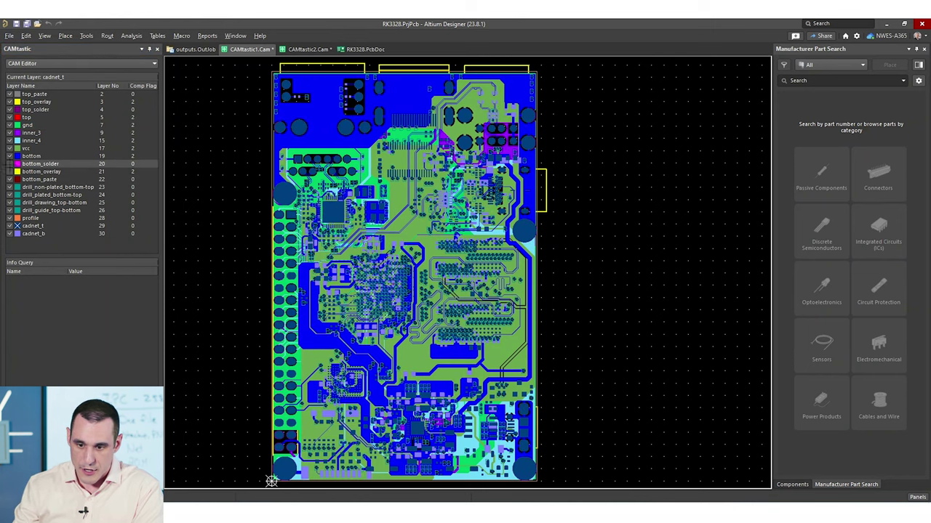
click(10, 172)
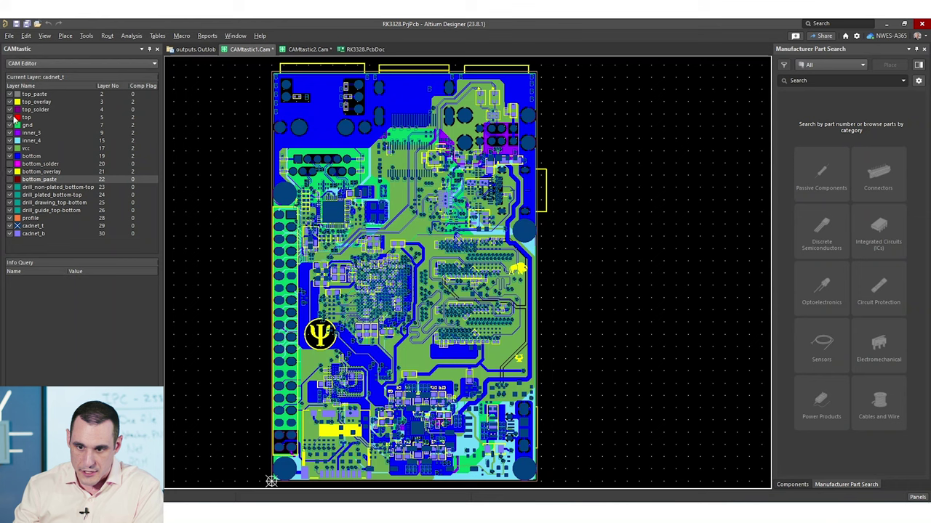
click(9, 94)
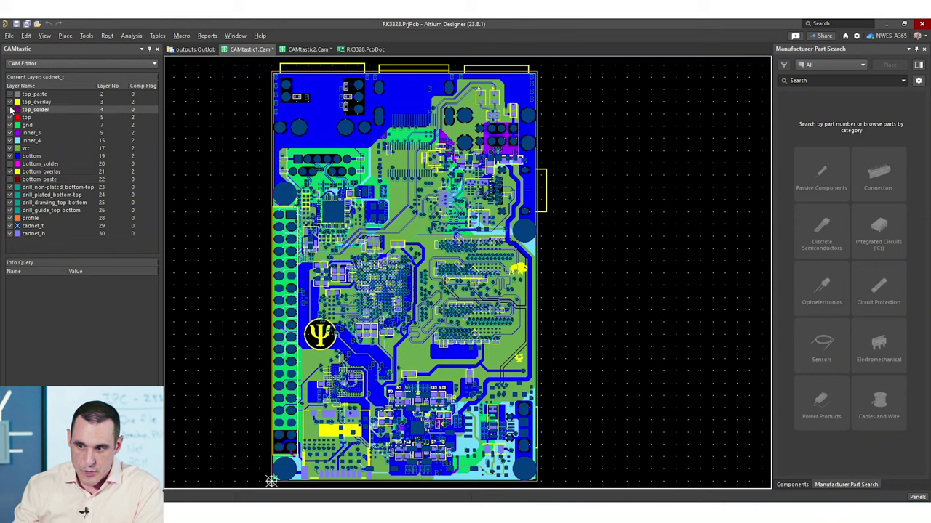
click(13, 109)
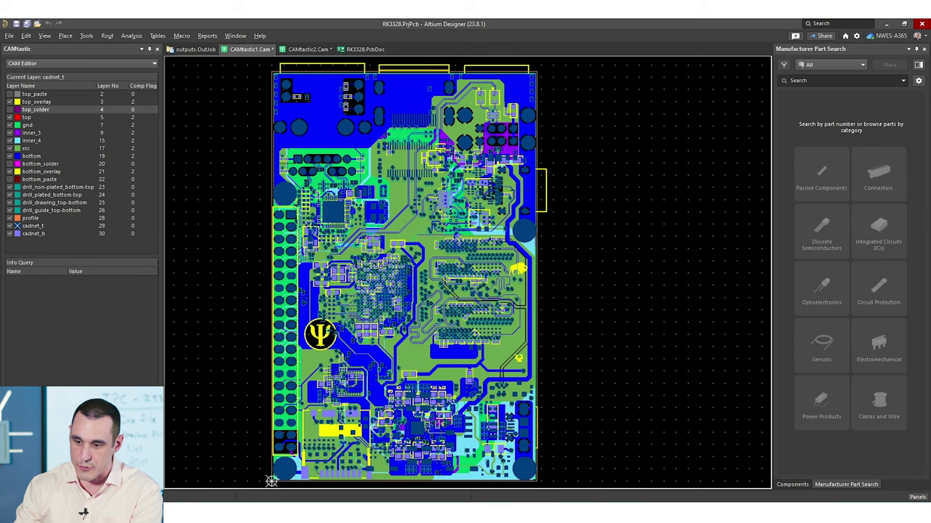
- Zoom into the BGA and compare the cadnet_t and cadnet_b pads, leaving cadnet_t shown
click(48, 226)
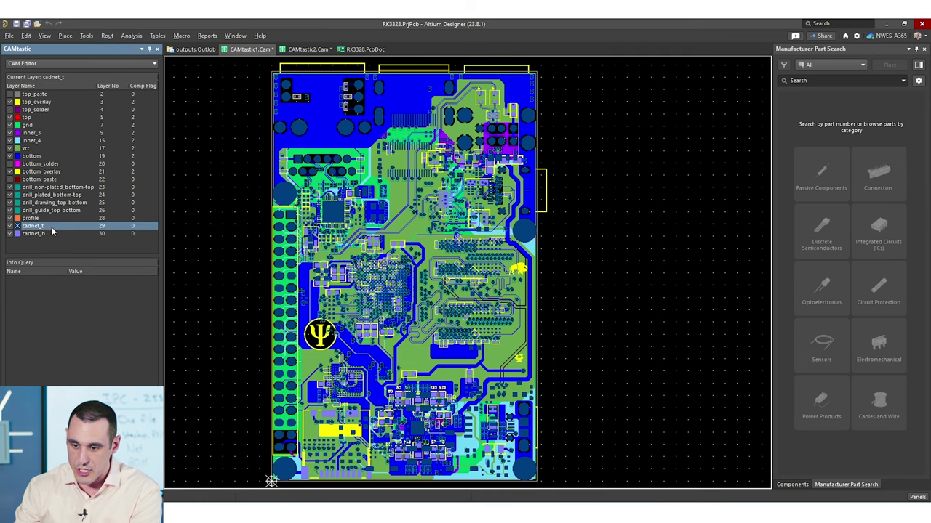
ctrl+scroll(469, 258, up, 10)
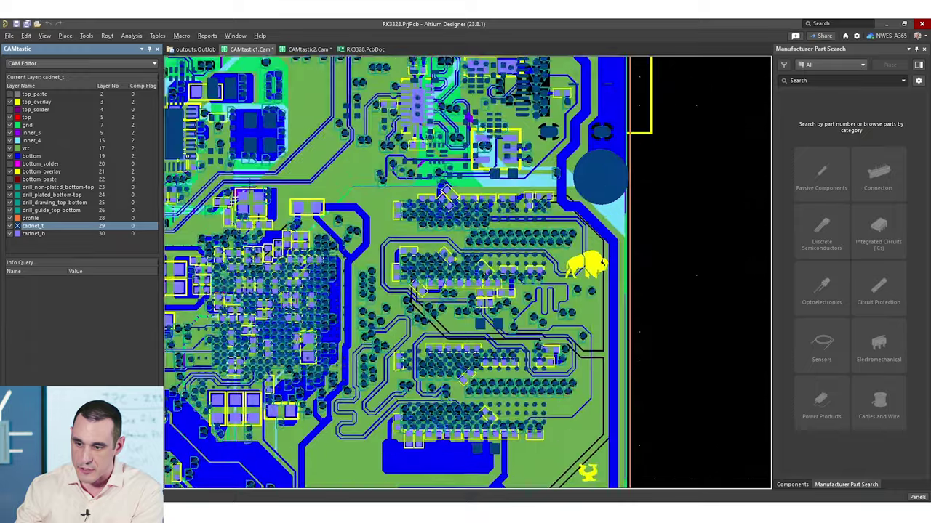
ctrl+scroll(577, 326, up, 4)
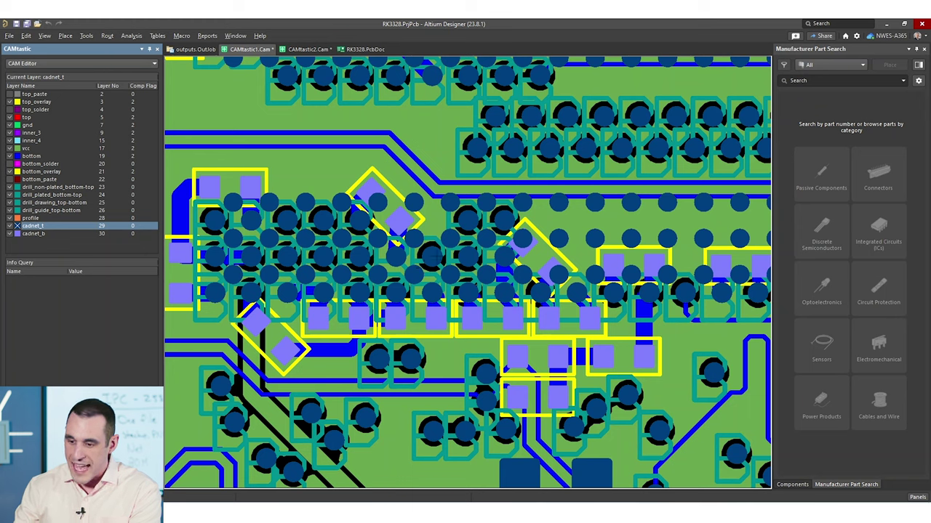
click(9, 226)
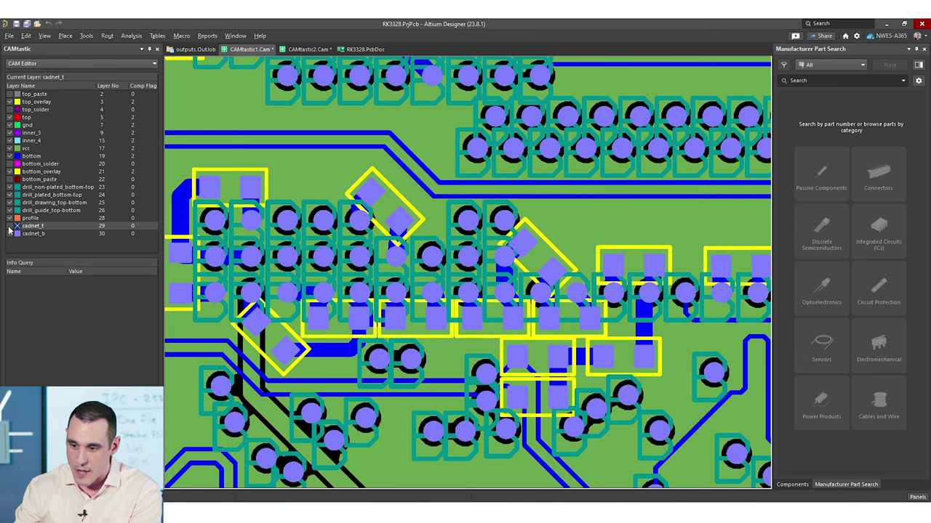
click(10, 234)
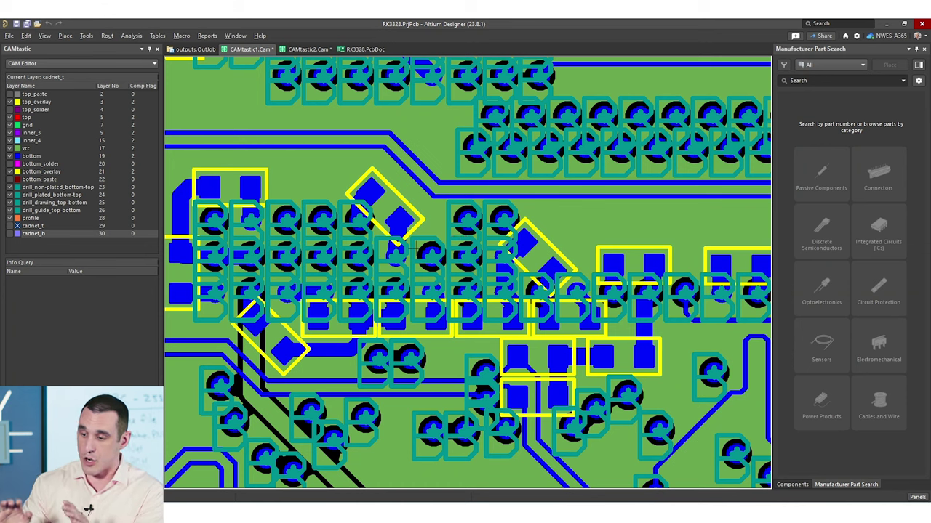
click(15, 226)
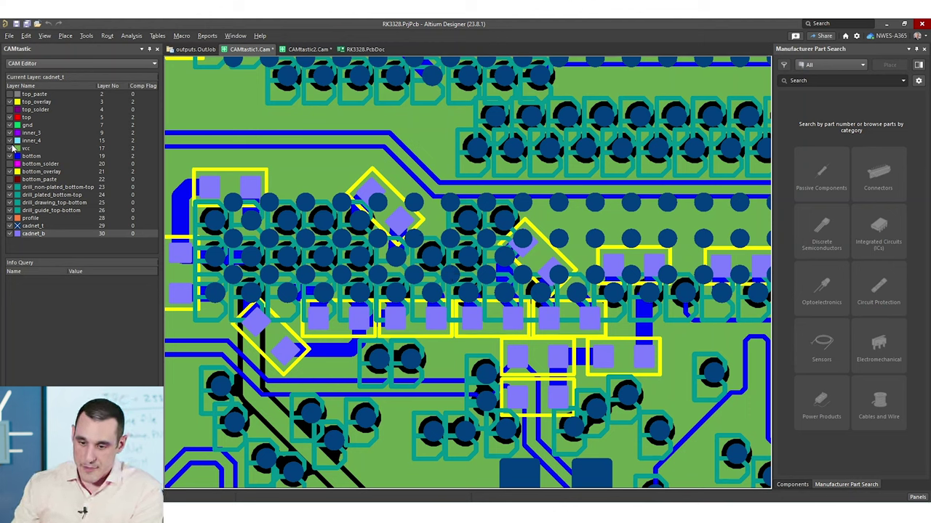
- Isolate top_solder, step through gnd, inner_3 and inner_4, then turn all layers back on
click(43, 111)
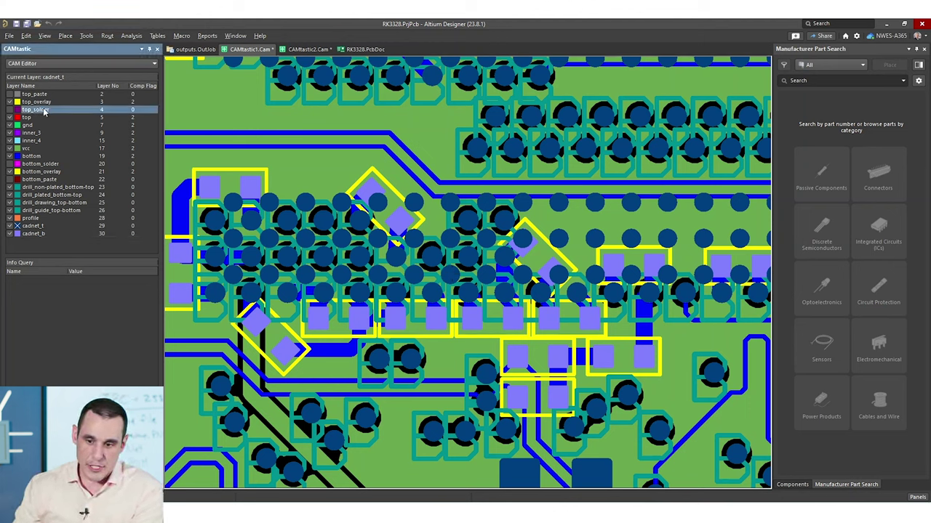
click(55, 103)
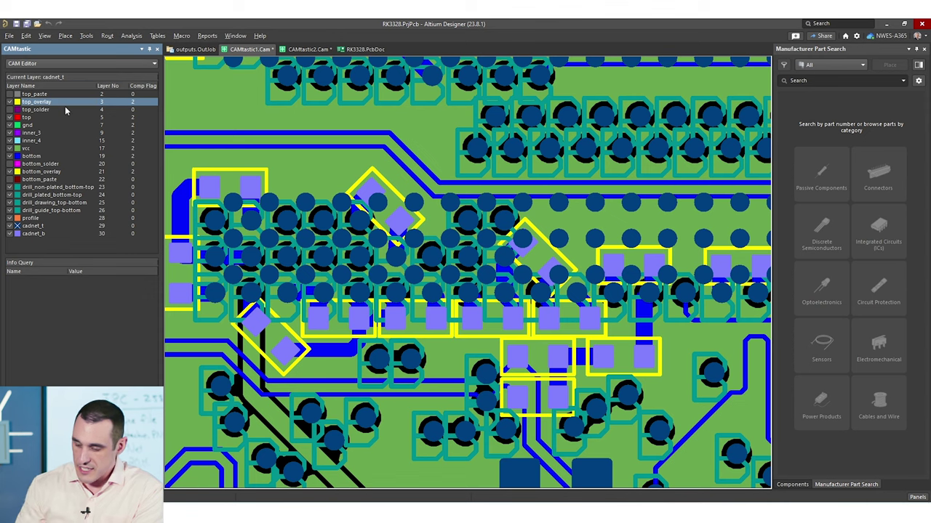
double_click(65, 109)
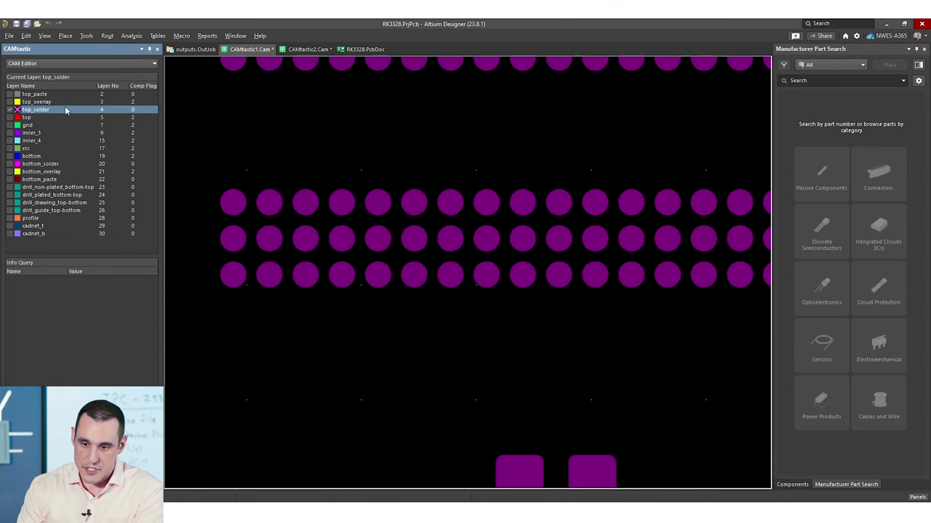
key(Down)
key(Down)
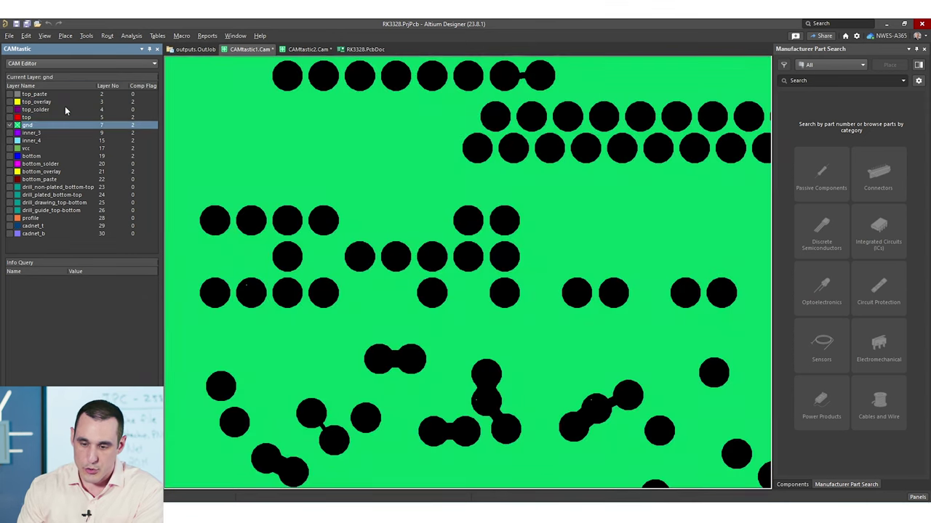
key(Down)
key(Down)
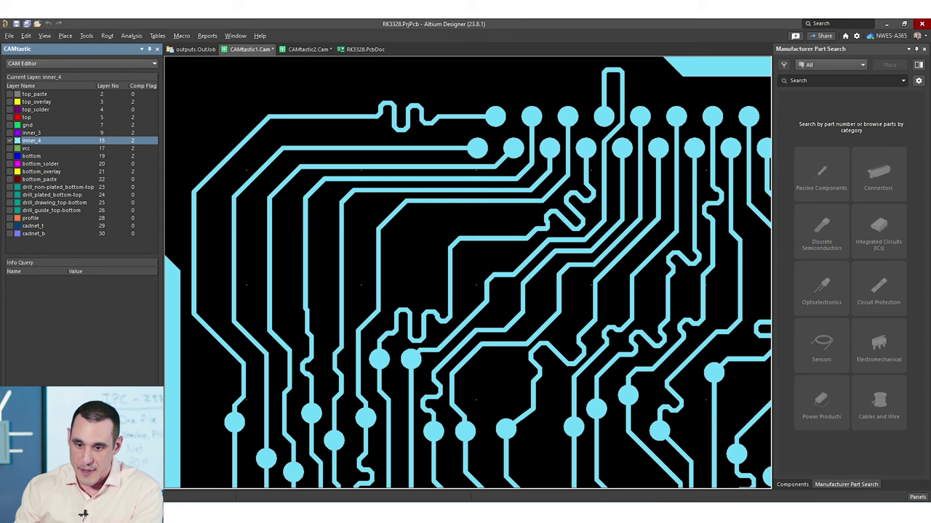
click(60, 135)
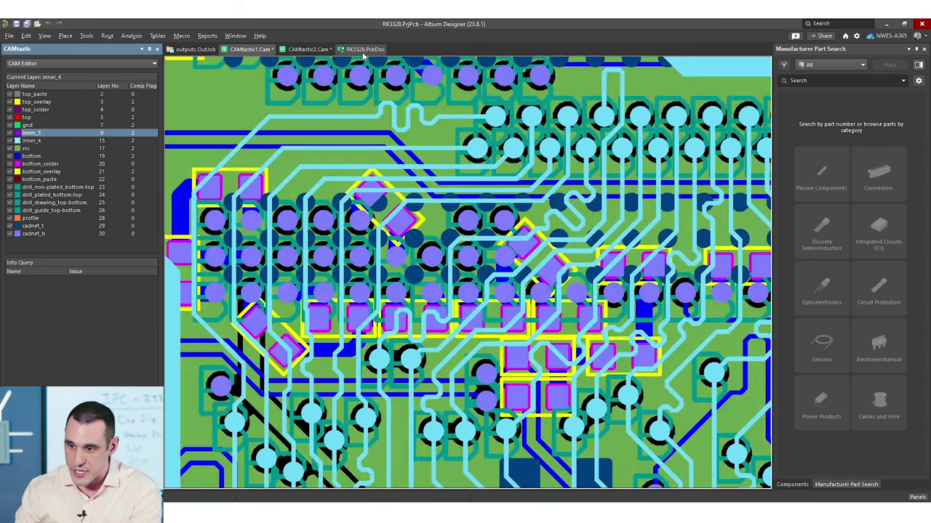
- Show only the Inner 3 layer of RK3328.PcbDoc, then return to CAMtastic1.Cam
click(363, 50)
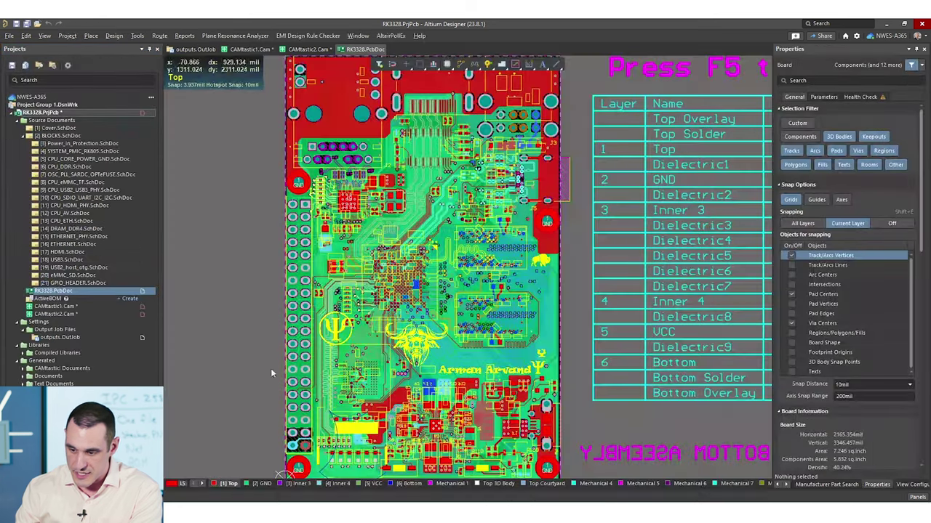
click(298, 484)
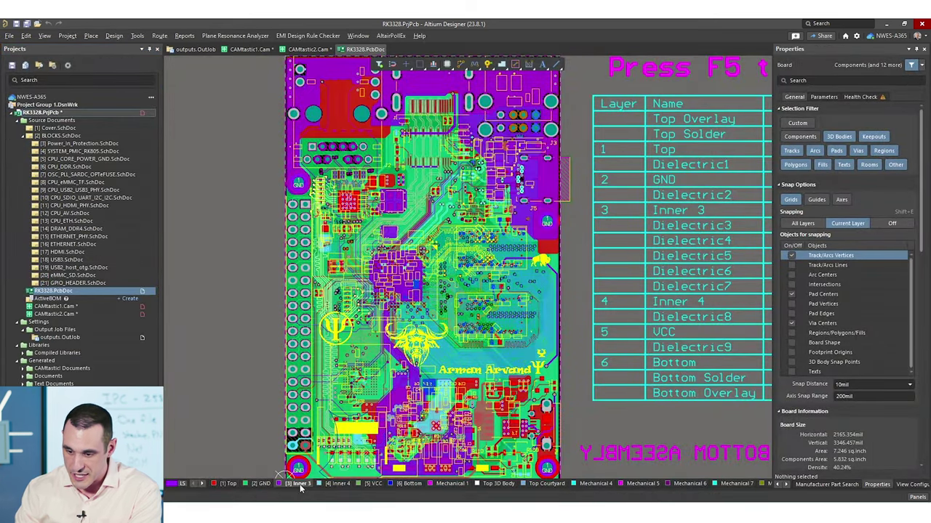
key(shift+s)
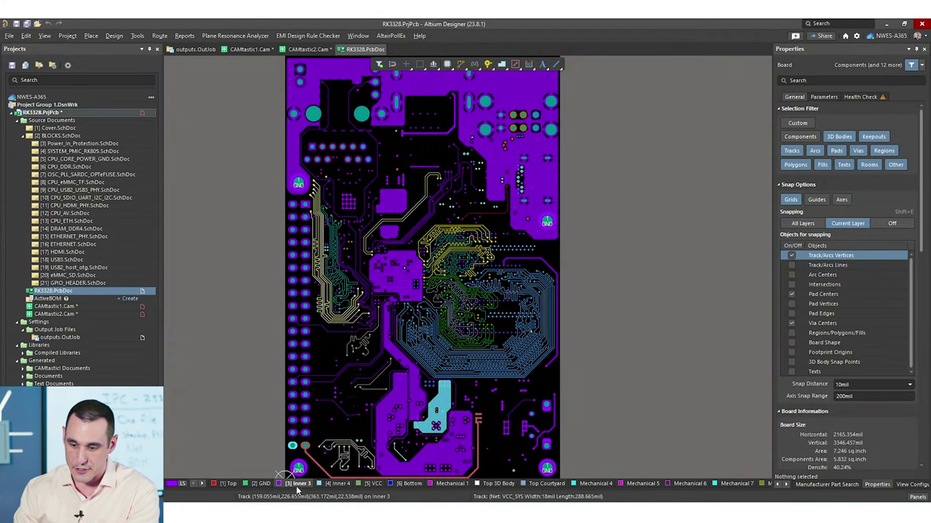
click(256, 50)
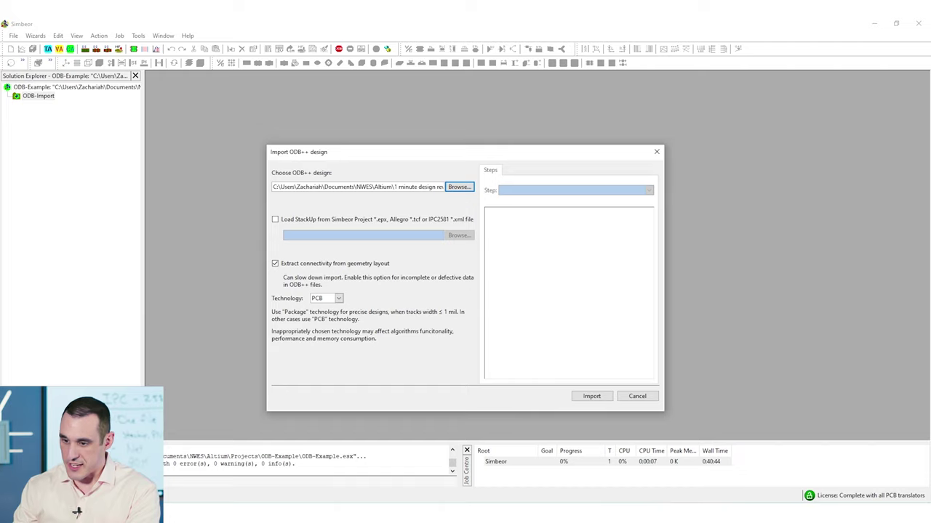
- Import RK3328.zip from the Fabrication > ODB folder into Simbeor
click(459, 187)
double_click(338, 210)
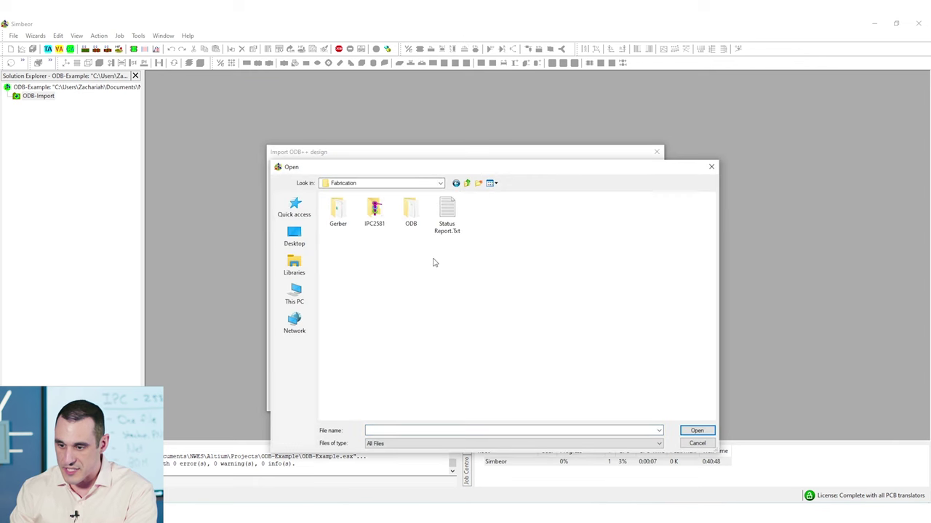
double_click(418, 217)
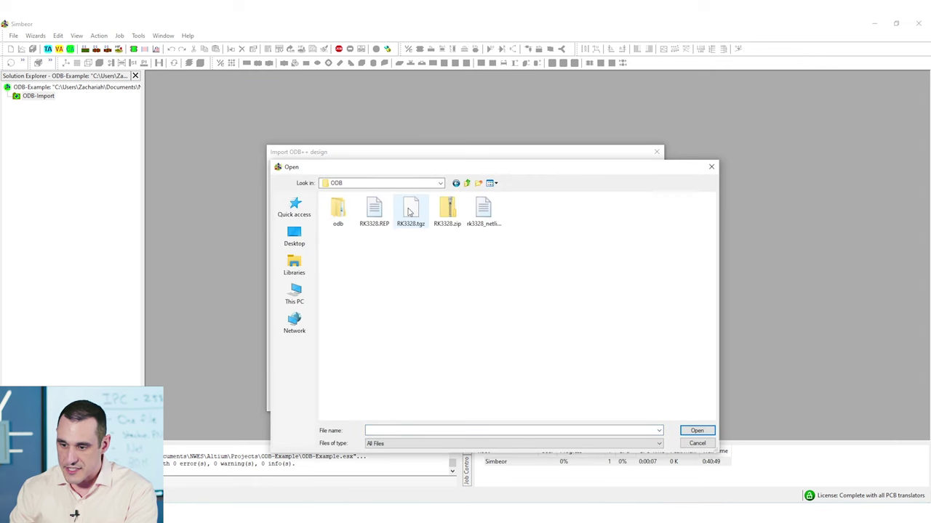
click(449, 219)
click(697, 430)
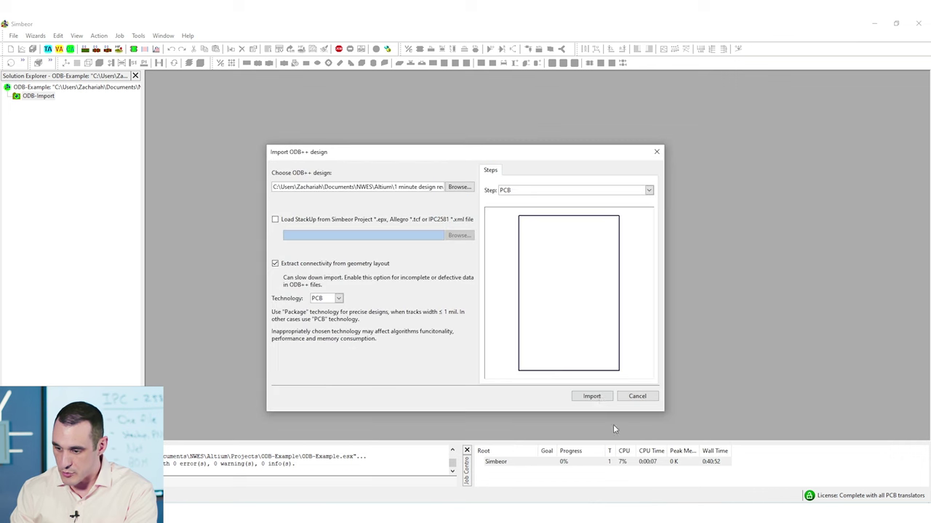
click(592, 397)
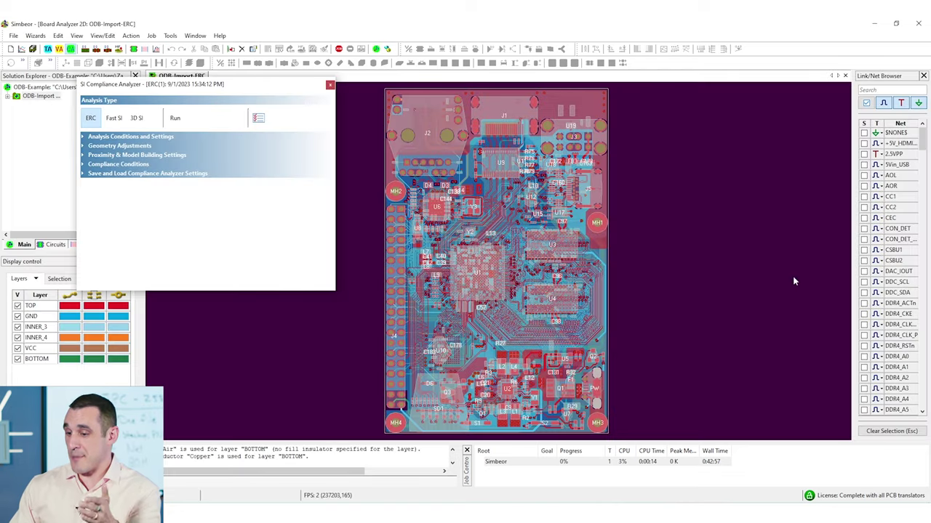
- Tick DDR4_A5, DDR4_A6, DDR4_A7, DDR4_A8 and DDR4_A9 in the Link/Net Browser
scroll(897, 303, down, 6)
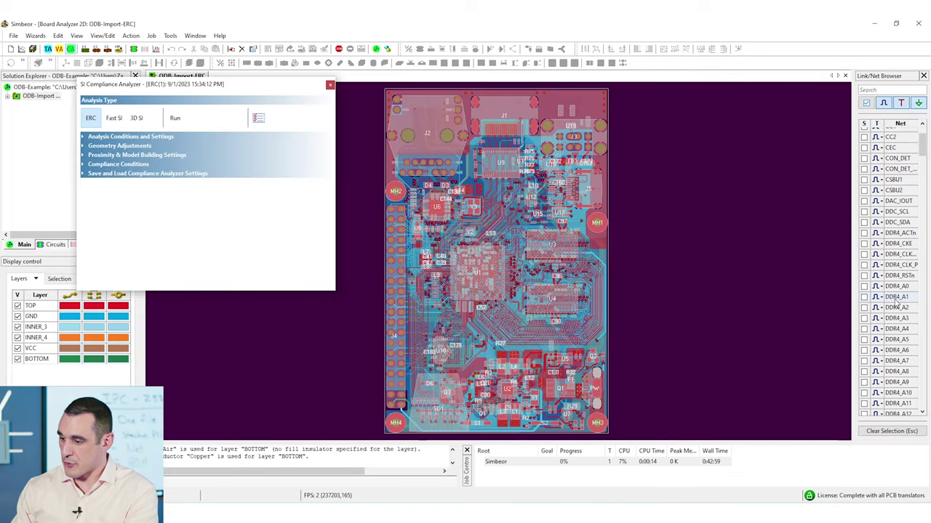
click(864, 209)
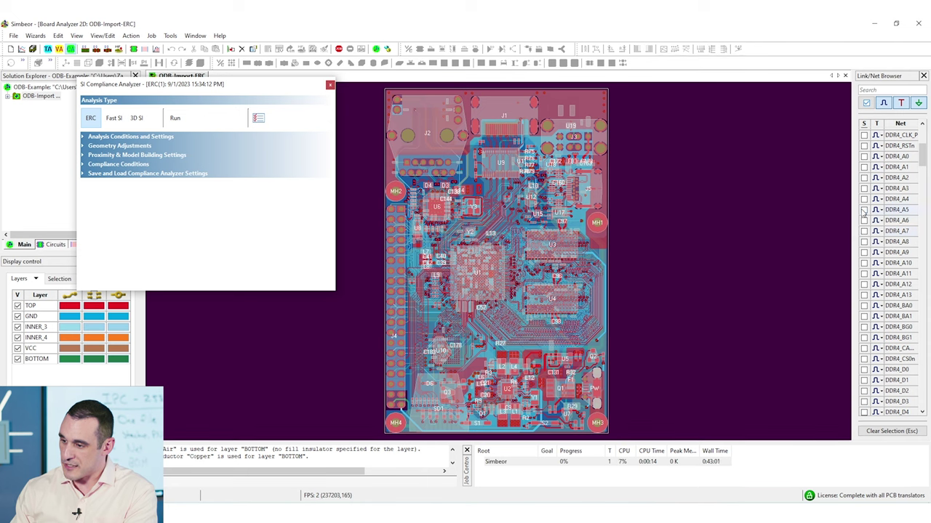
click(864, 221)
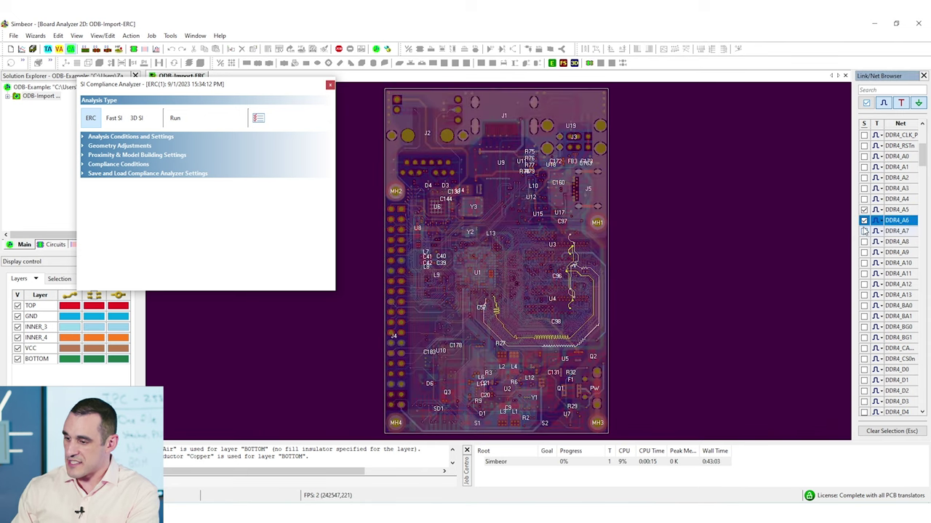
click(864, 231)
click(864, 241)
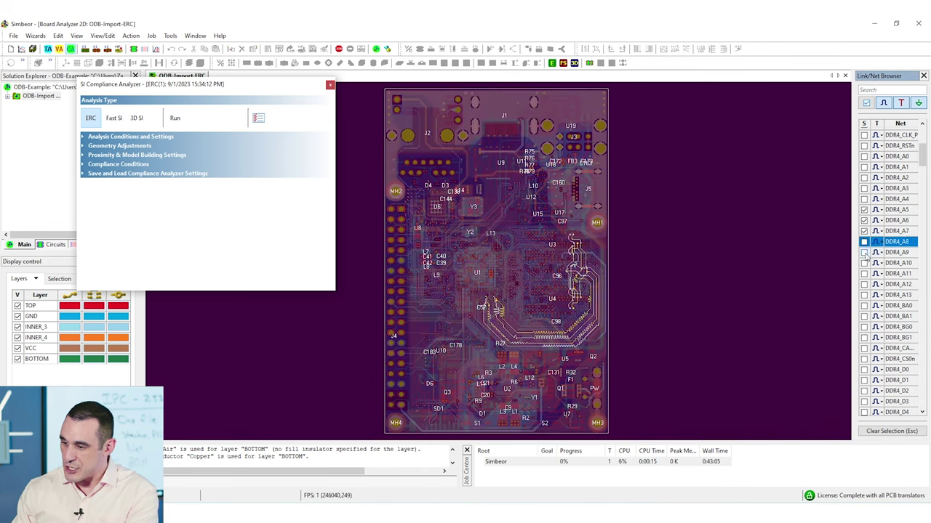
click(863, 252)
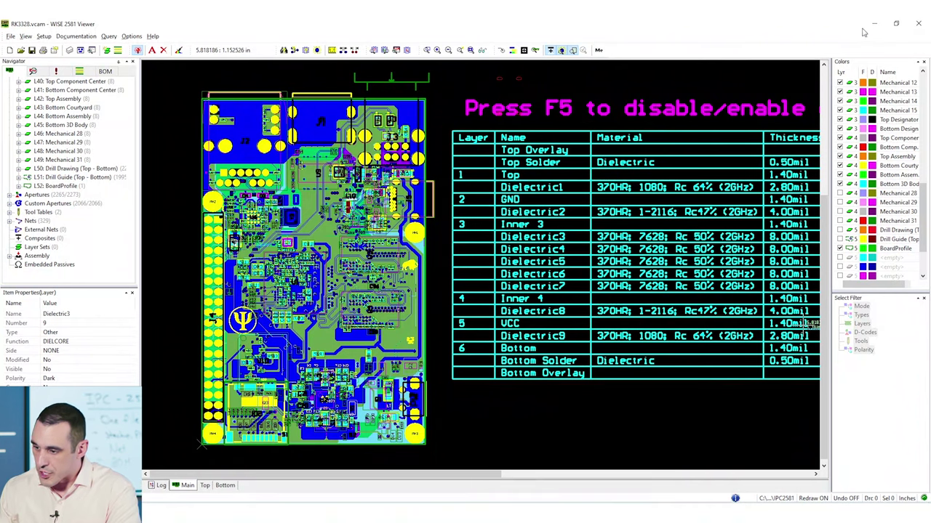
- Toggle two layers off and back on in the Colors panel, then open the Setup menu
click(840, 108)
click(840, 109)
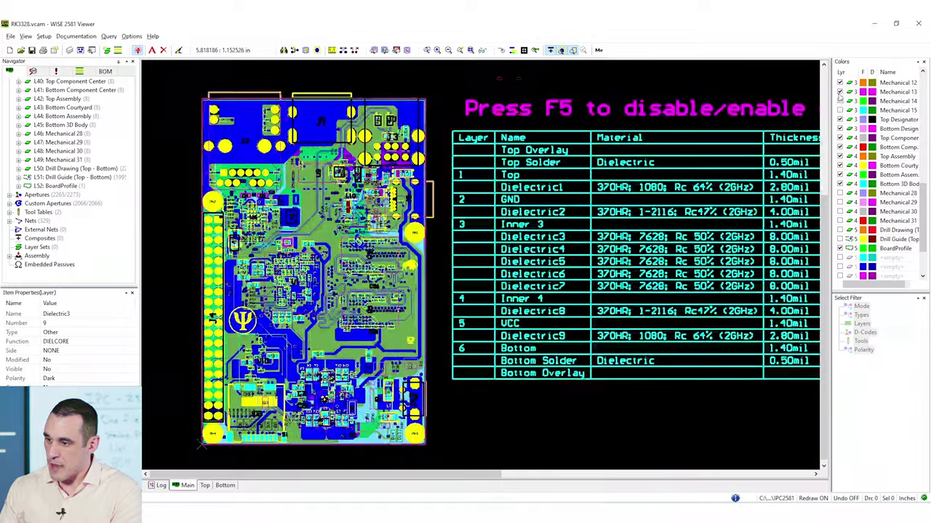
click(838, 93)
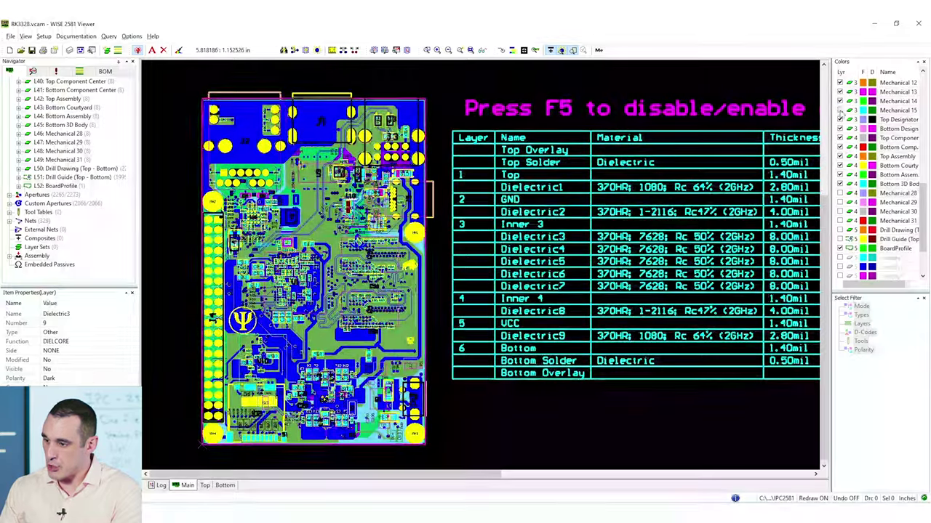
click(839, 110)
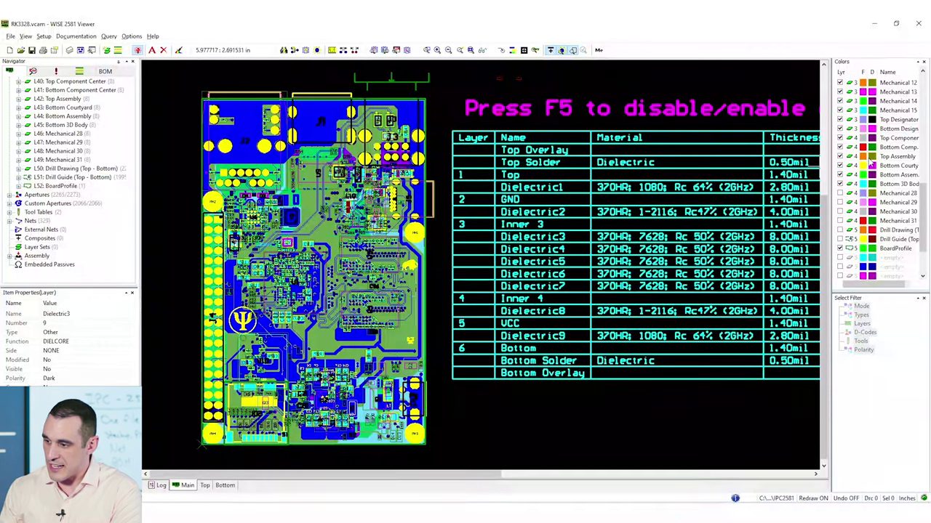
scroll(870, 163, up, 4)
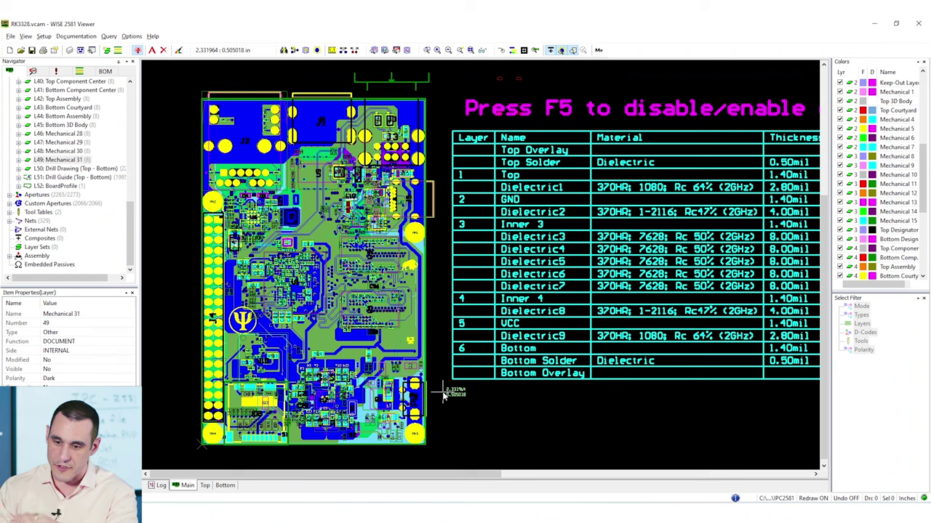
click(44, 37)
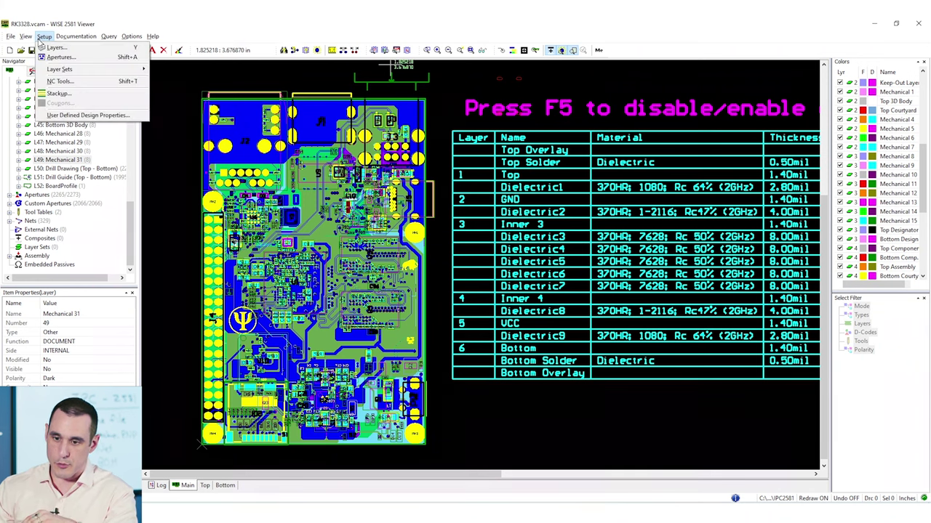
click(109, 97)
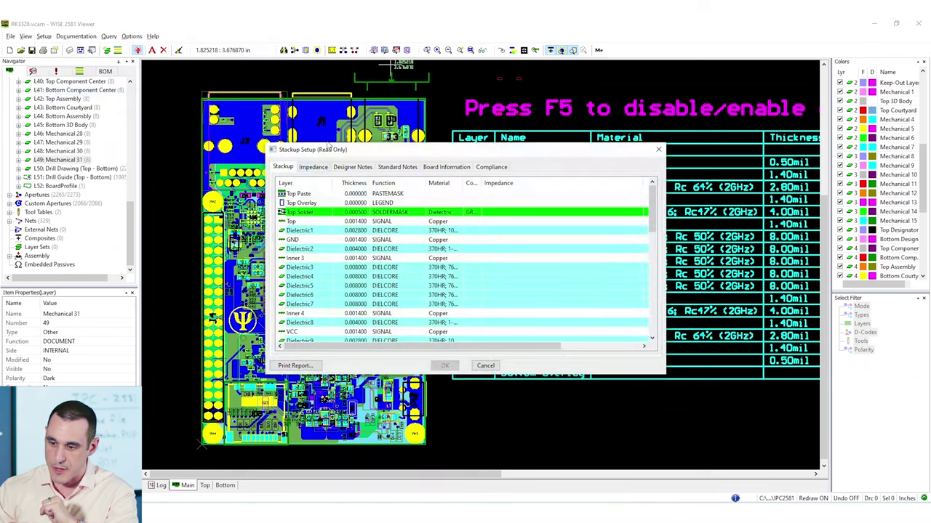
click(314, 168)
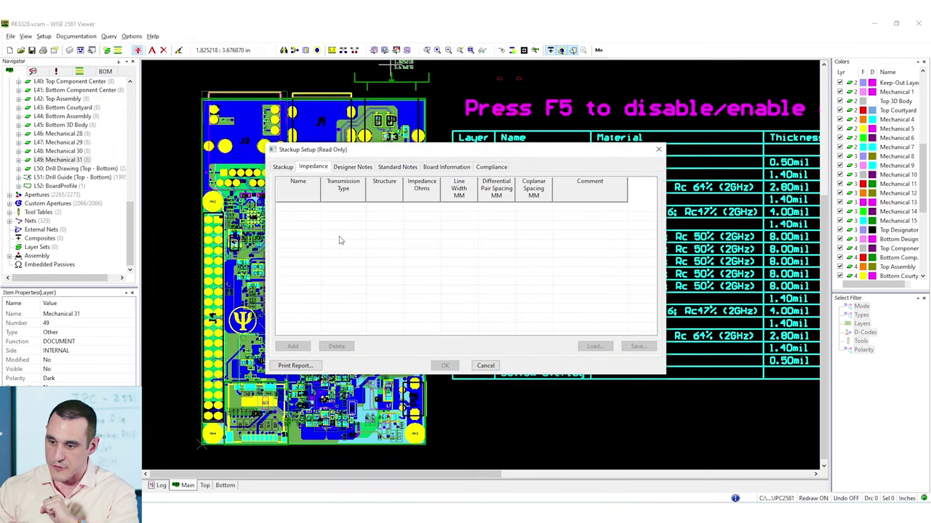
click(283, 168)
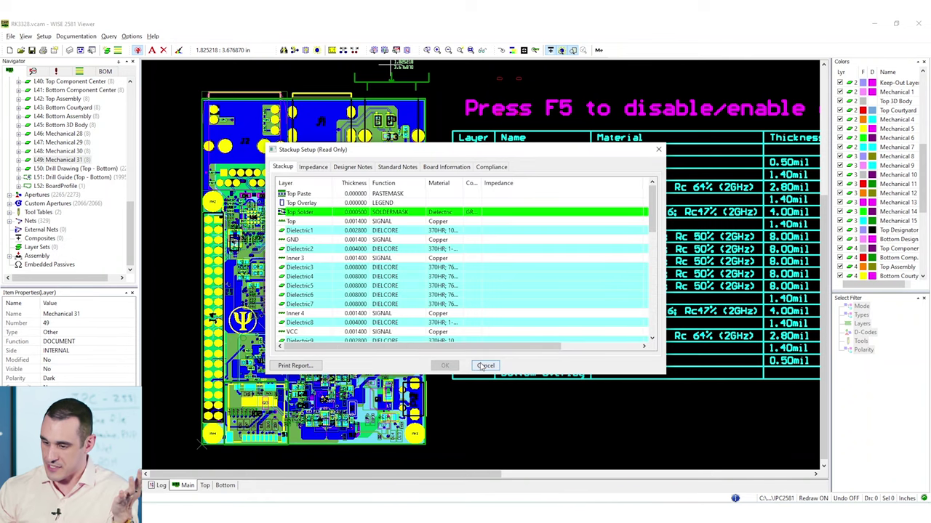